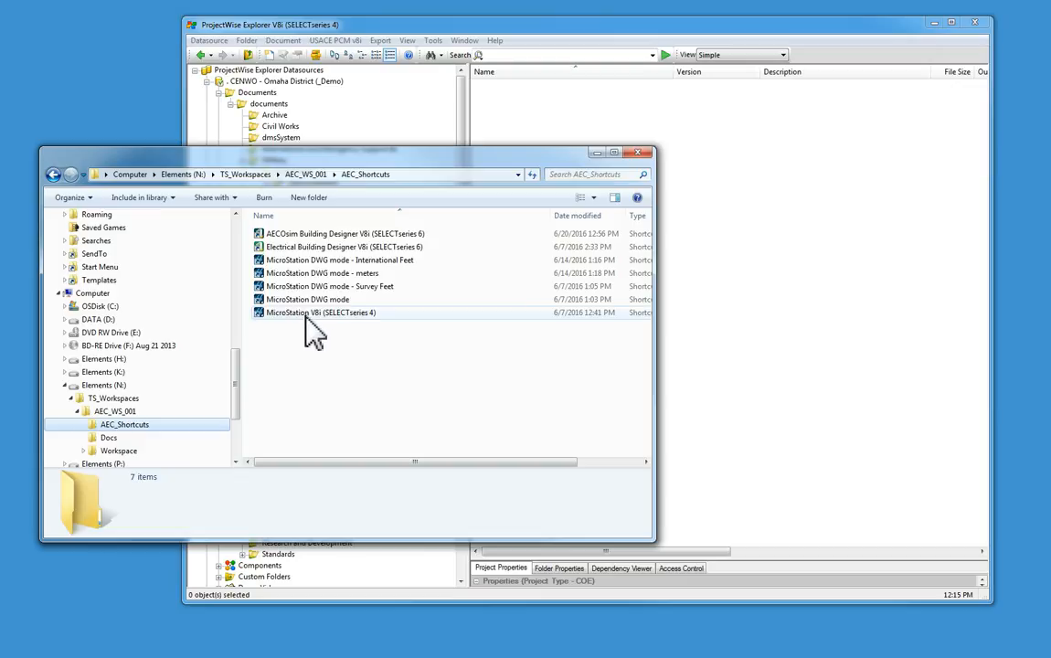
- Launch MicroStation V8i (SELECTseries 4) from the AEC_Shortcuts folder and set the project to Demo_Project
click(560, 352)
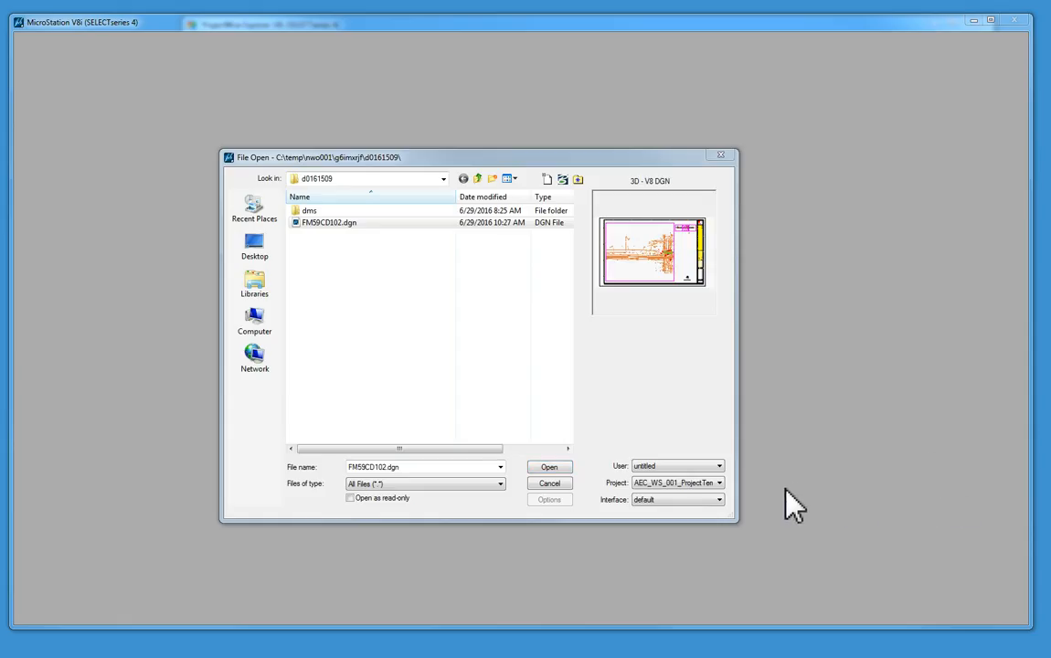
click(696, 483)
click(660, 510)
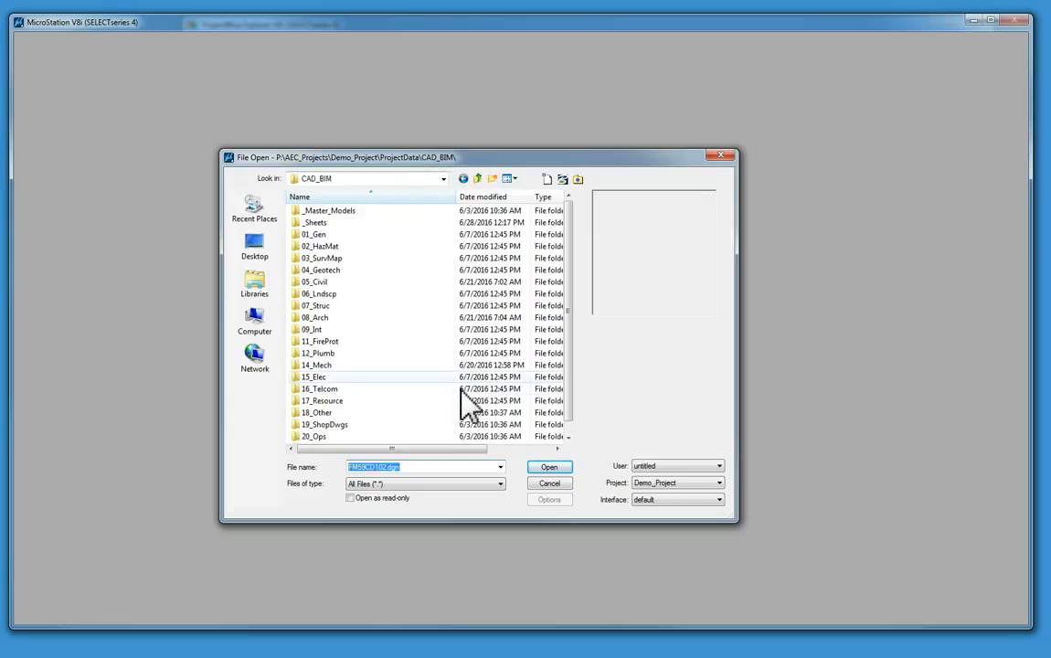
- Start a new DGN file in the 05_Civil folder and browse for its seed file
double_click(323, 282)
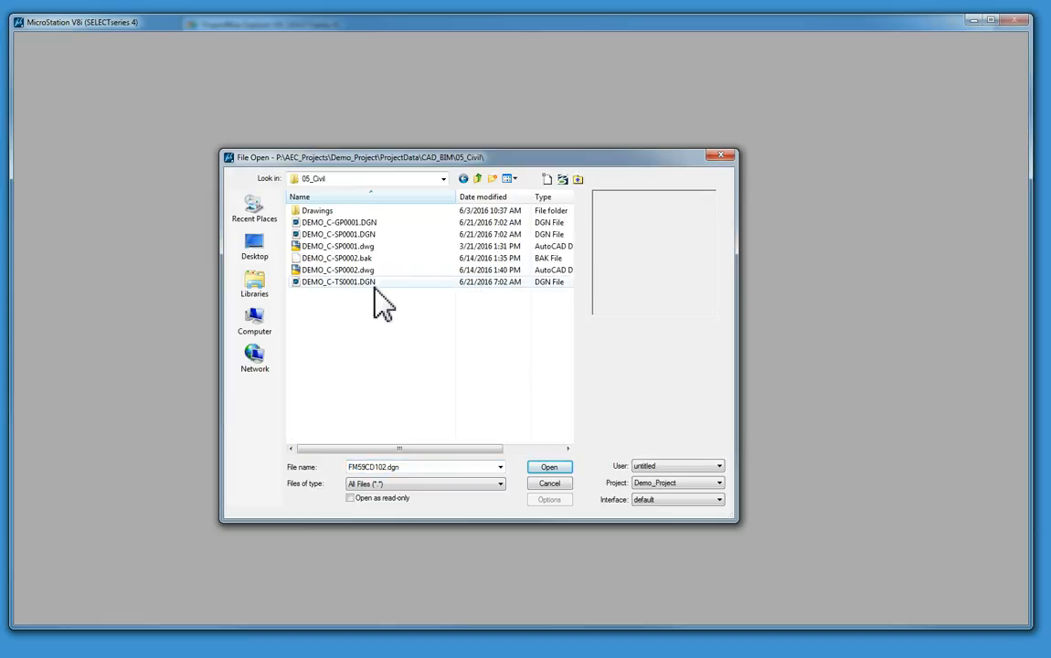
click(548, 179)
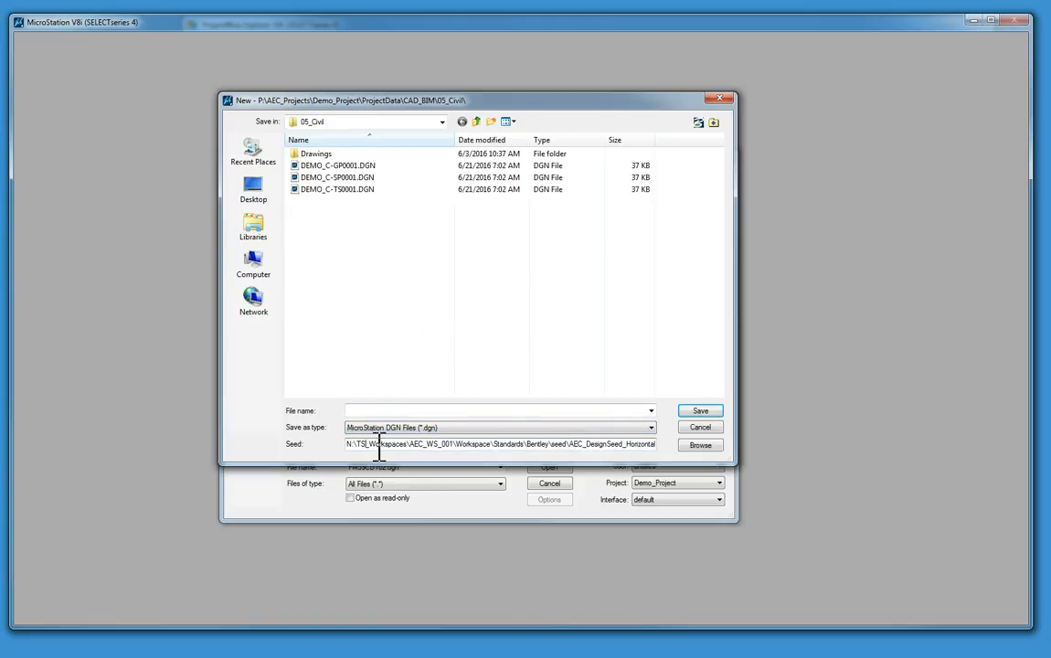
drag(361, 444, 711, 448)
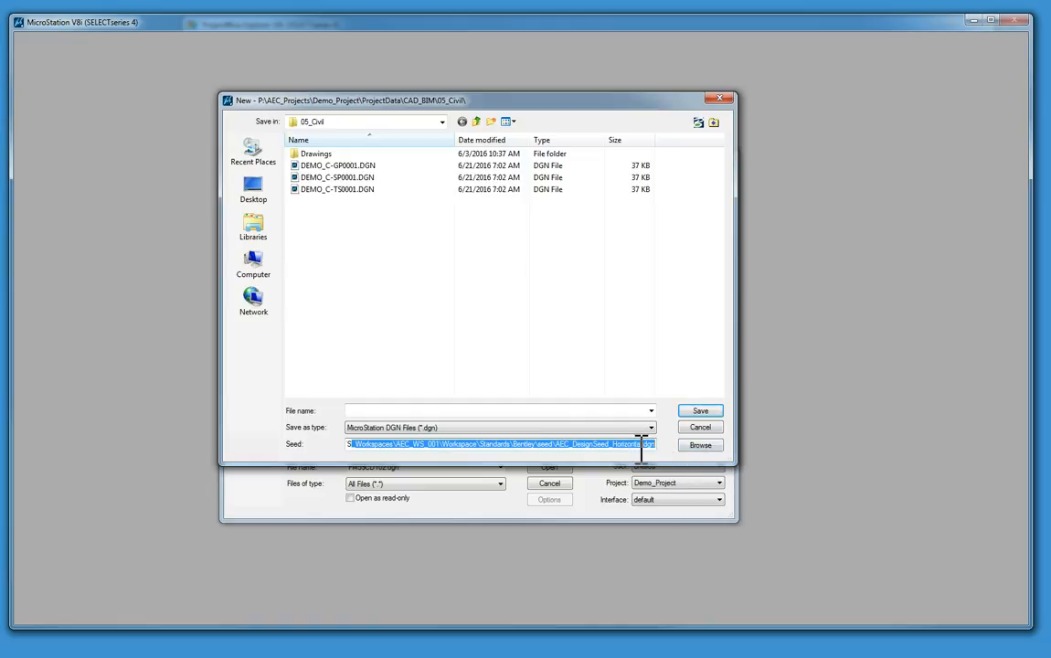
click(700, 446)
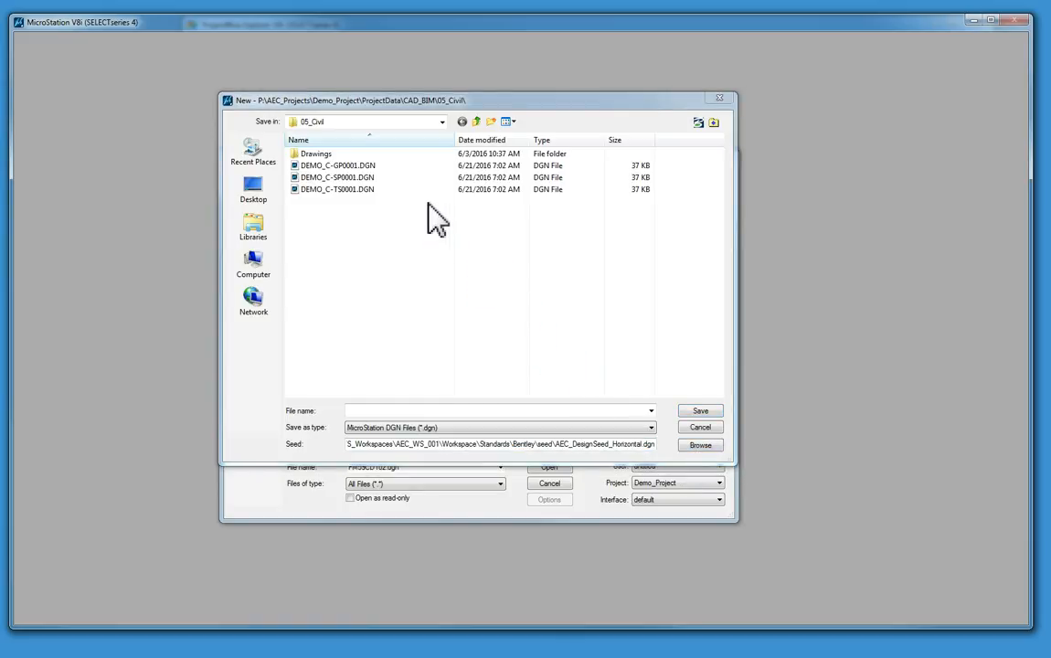
drag(1050, 494, 410, 136)
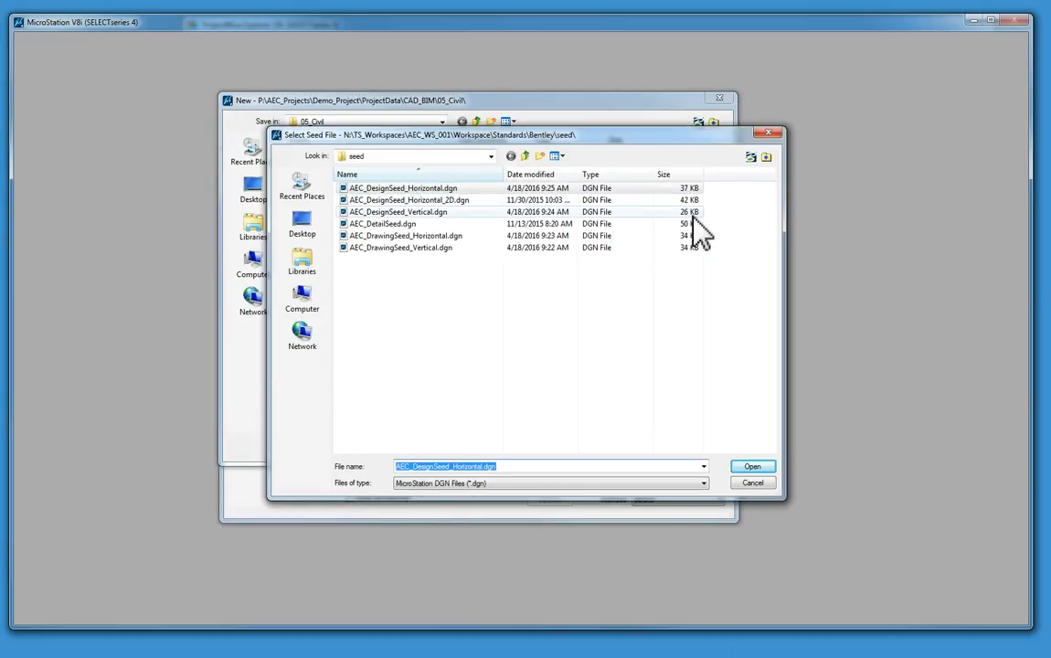
- Review the directories behind the configuration variables AEC__CORPORATE_DATASET, AEC__LOCAL_EXTENSION, AEC__PROJECT_DATASET and AEC__SYSTEM_DATASET
click(766, 156)
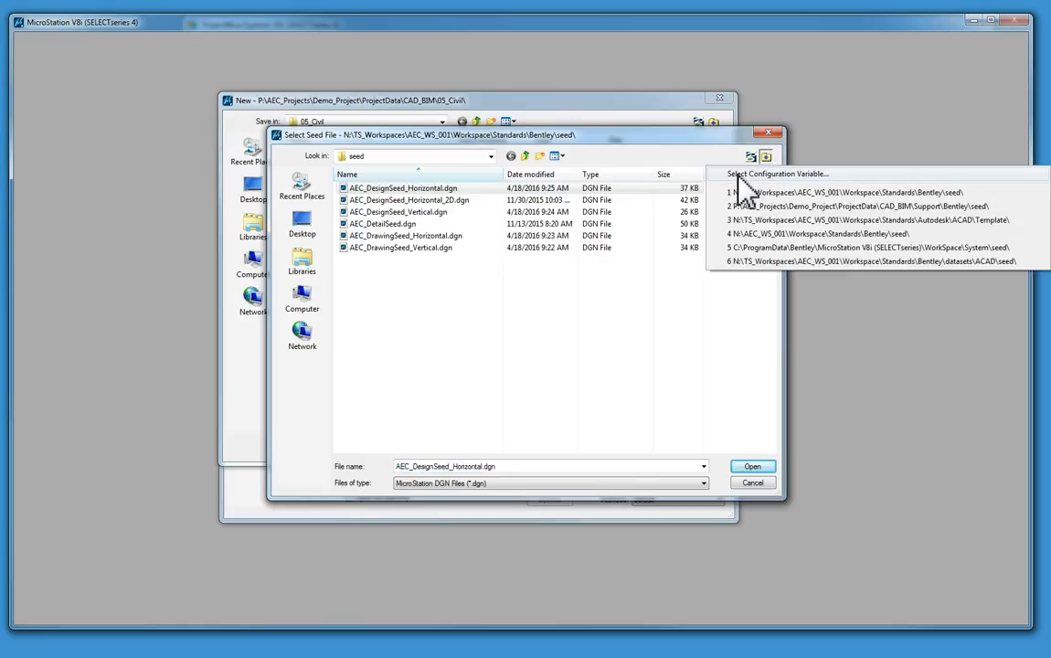
click(742, 173)
drag(432, 148, 477, 240)
click(415, 263)
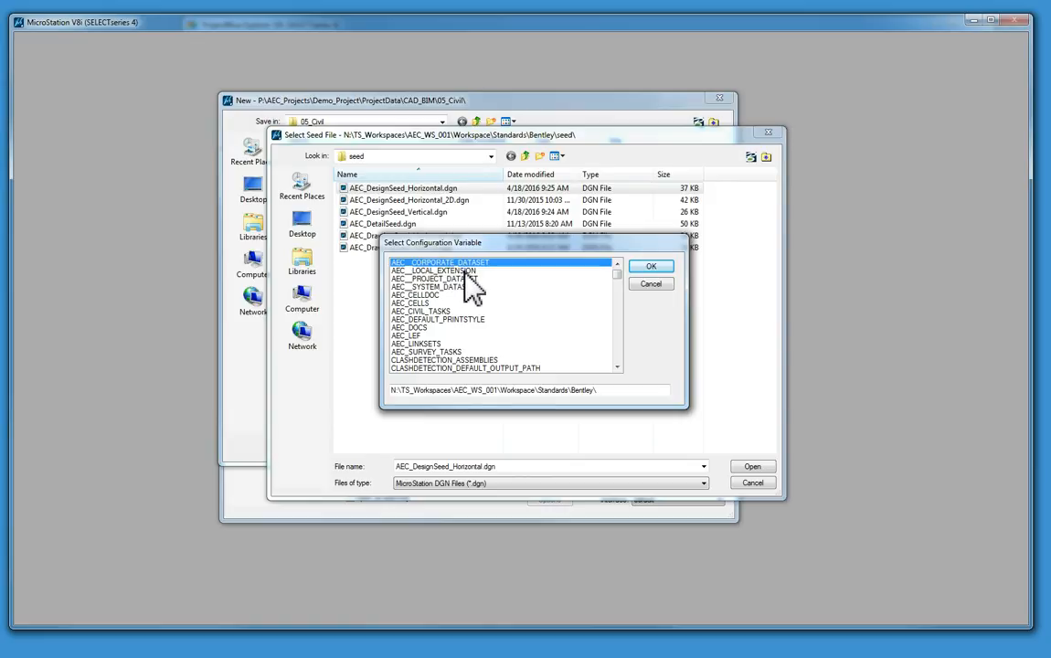
click(418, 270)
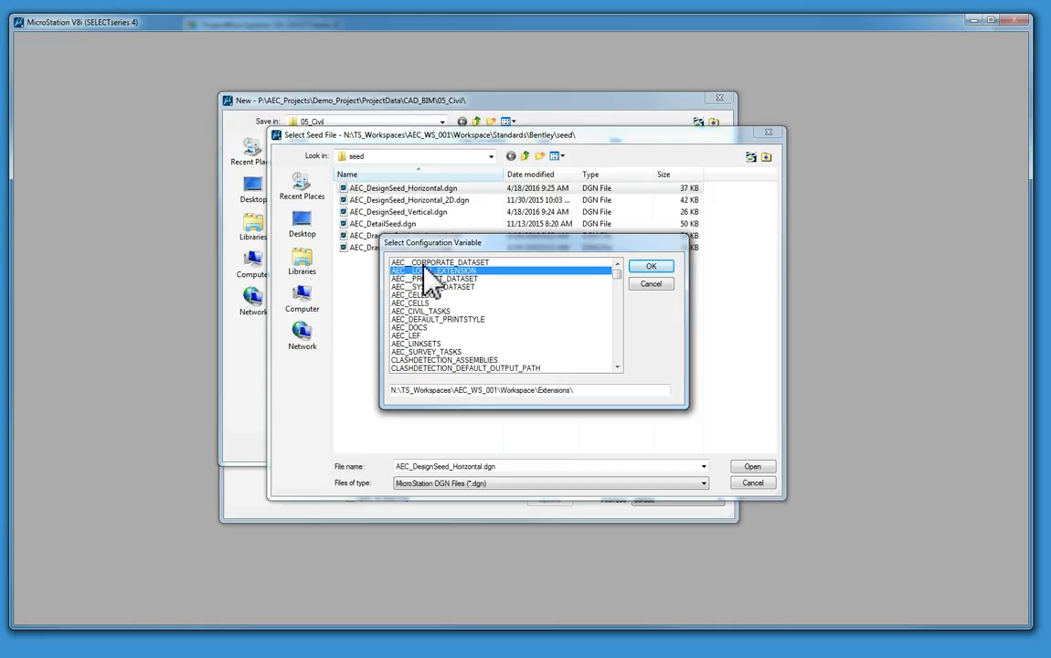
click(422, 277)
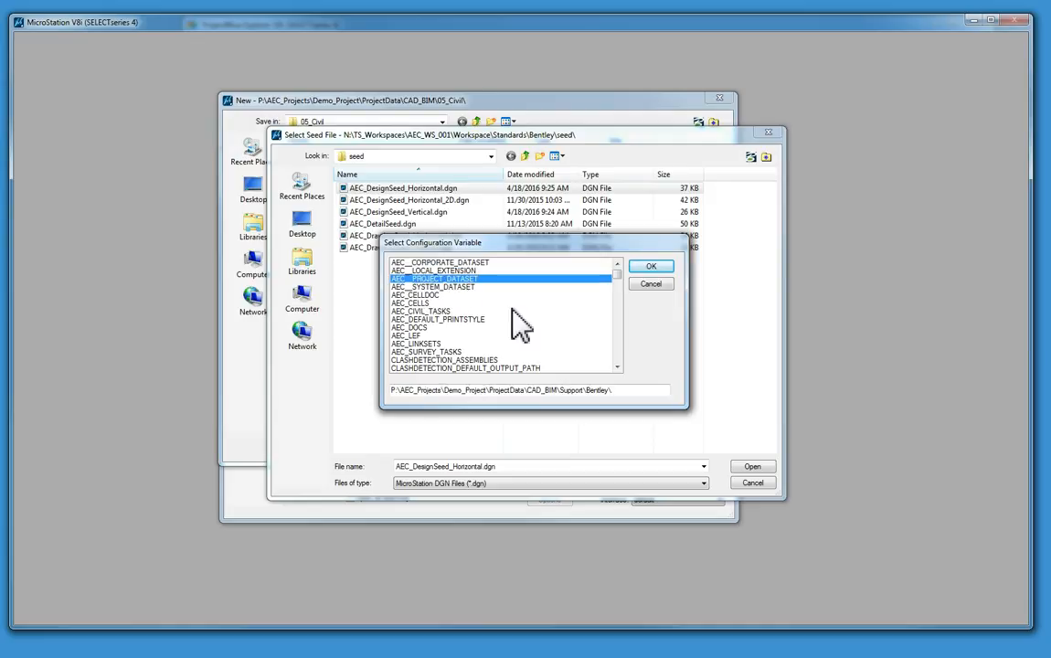
click(454, 288)
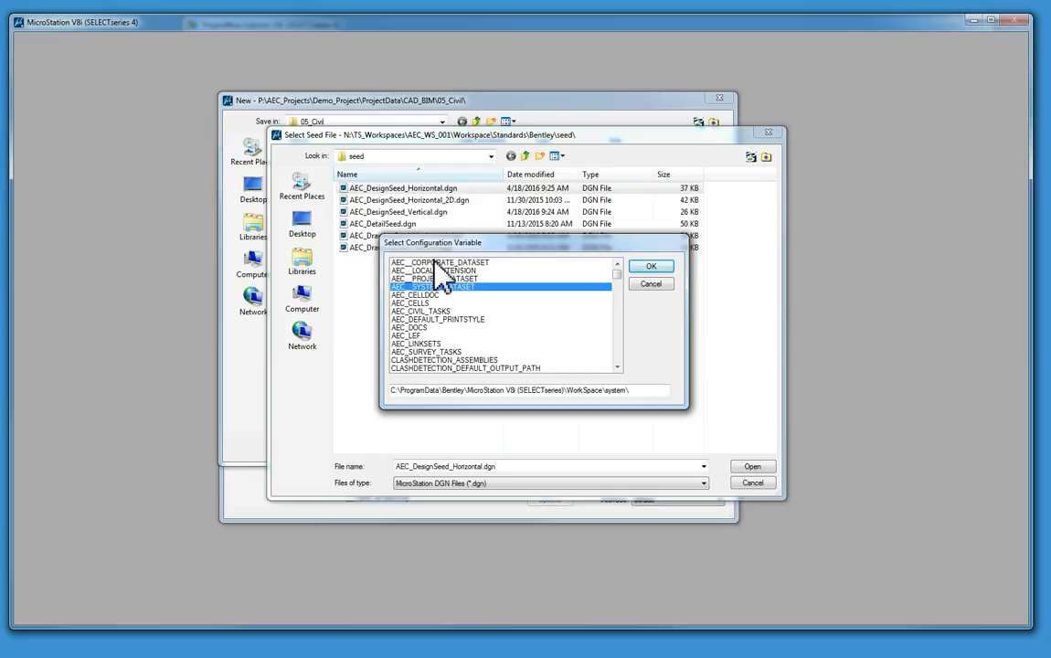
- Go to the AEC__CORPORATE_DATASET directory and open its seed folder
click(432, 264)
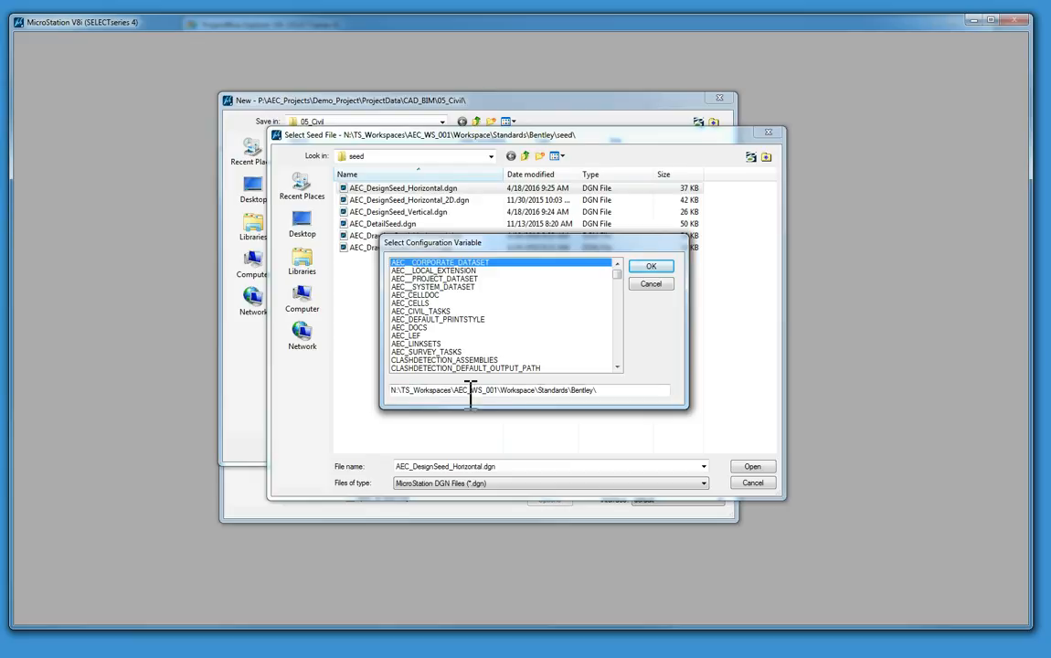
click(651, 266)
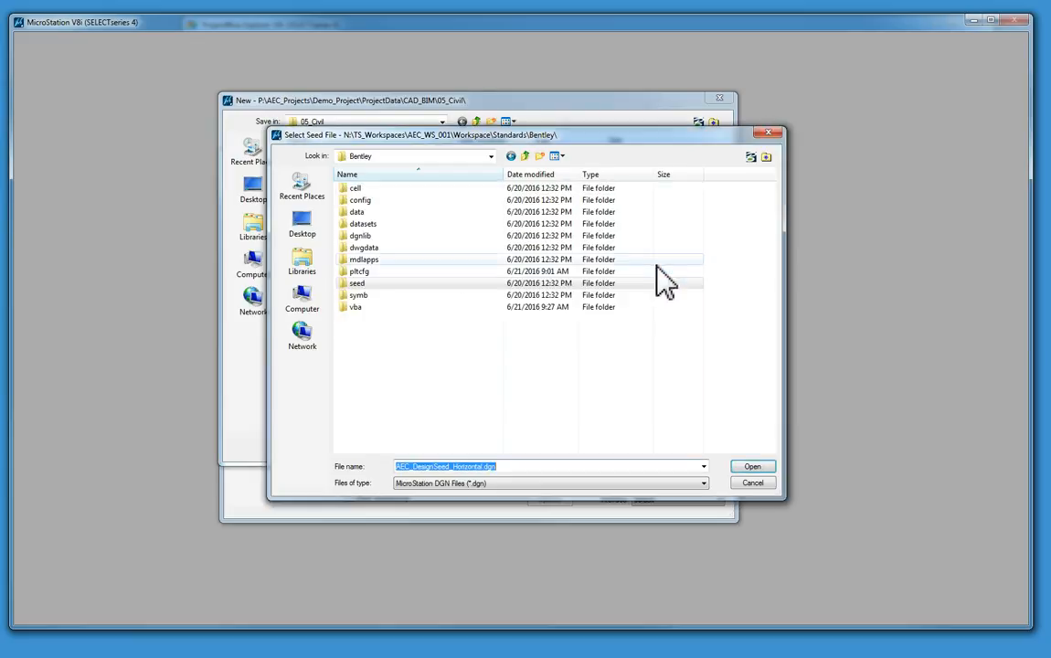
double_click(358, 282)
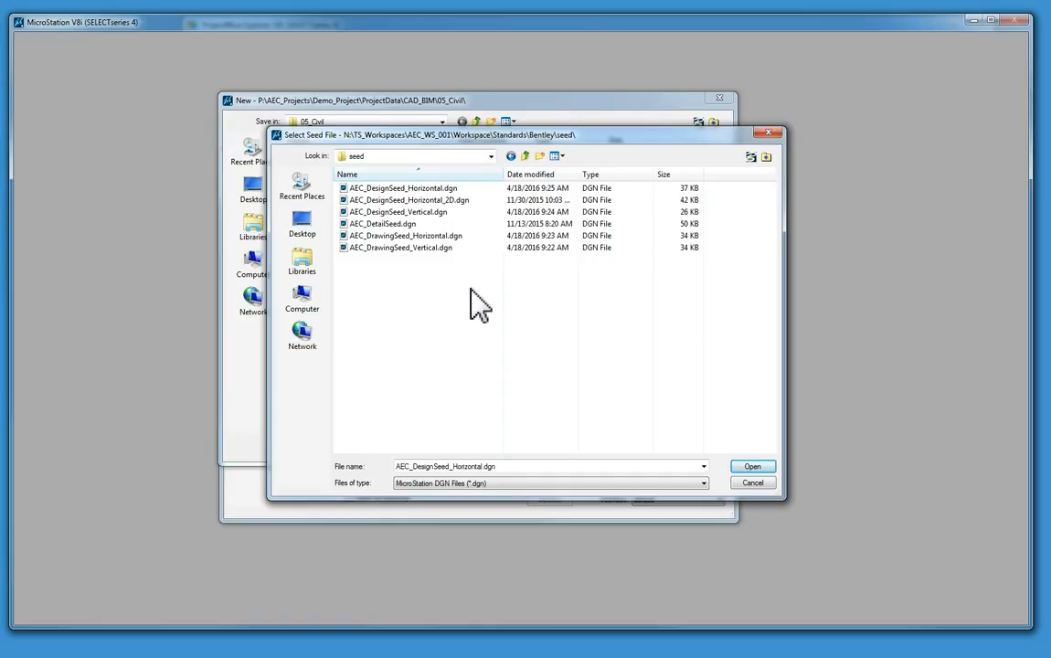
- Look through the available design, detail and drawing seed files, including the horizontal, 2D and vertical variants
click(402, 188)
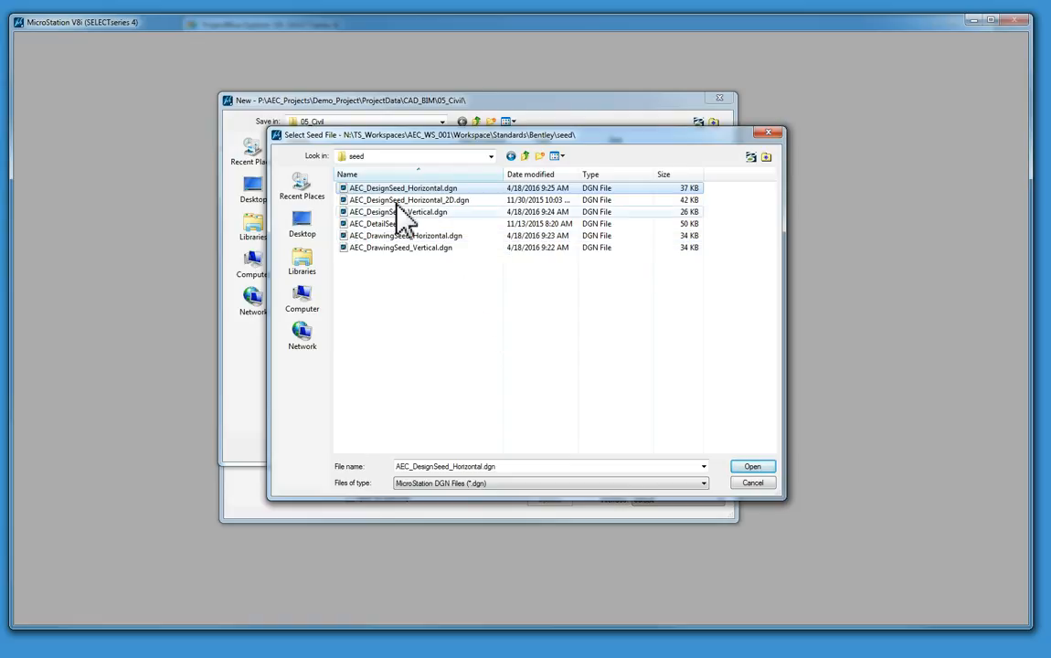
click(347, 200)
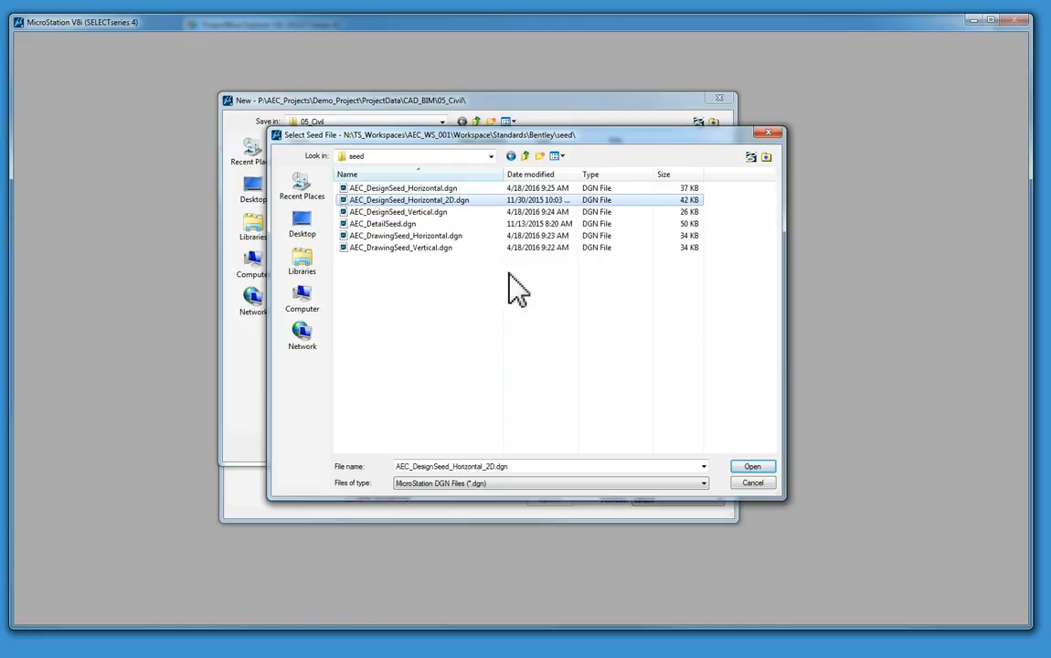
click(413, 211)
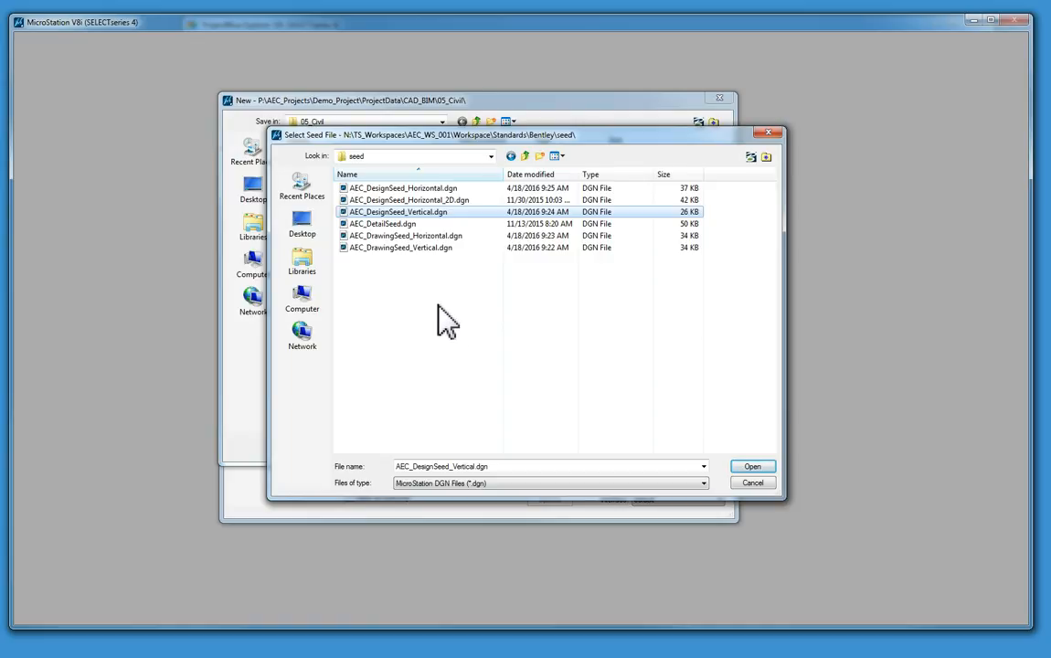
click(394, 224)
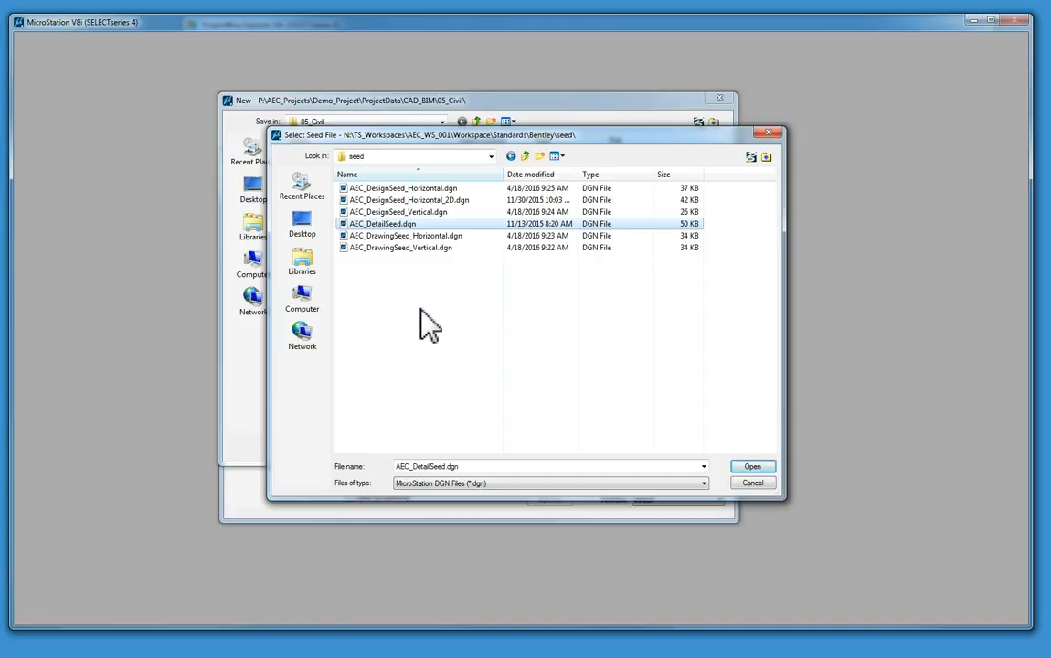
click(365, 236)
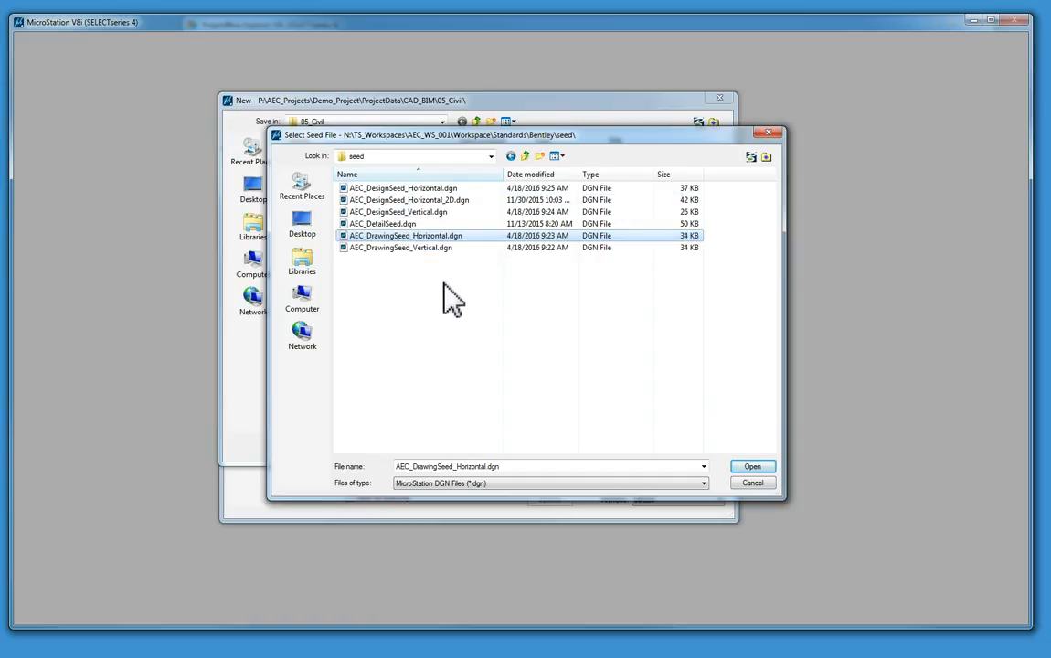
click(382, 250)
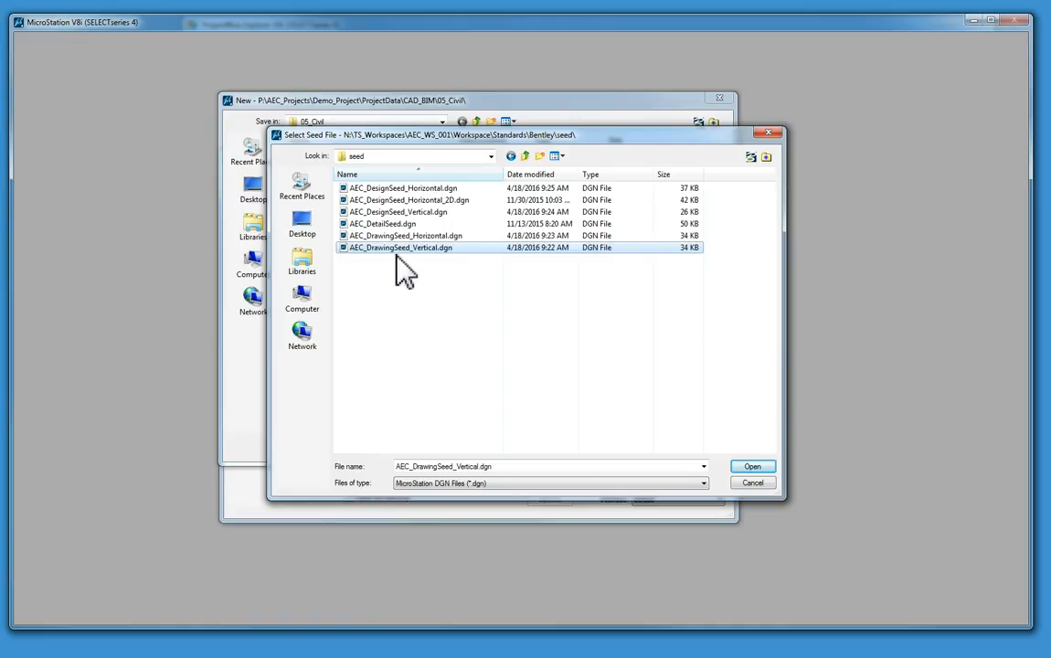
click(382, 236)
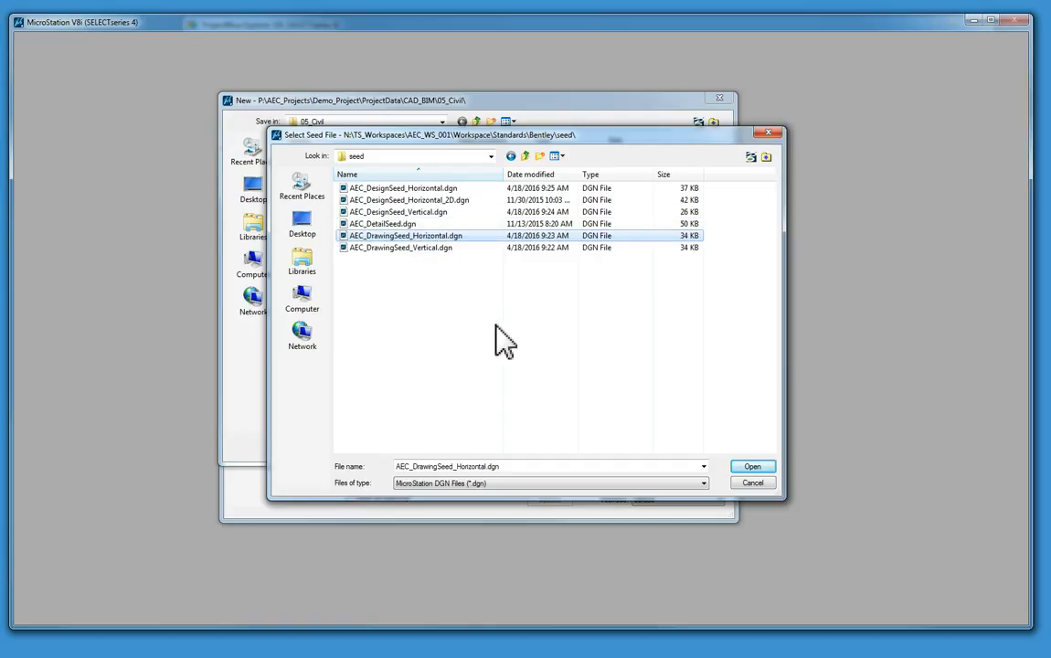
click(444, 297)
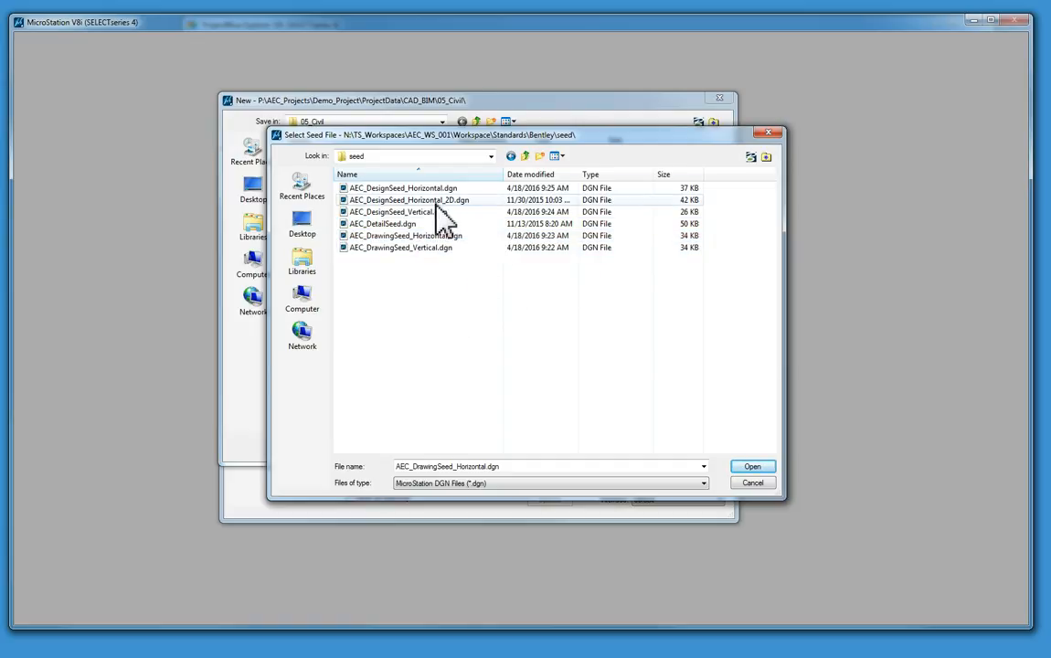
- Choose AEC_DesignSeed_Horizontal.dgn as the seed for the new civil file
click(404, 189)
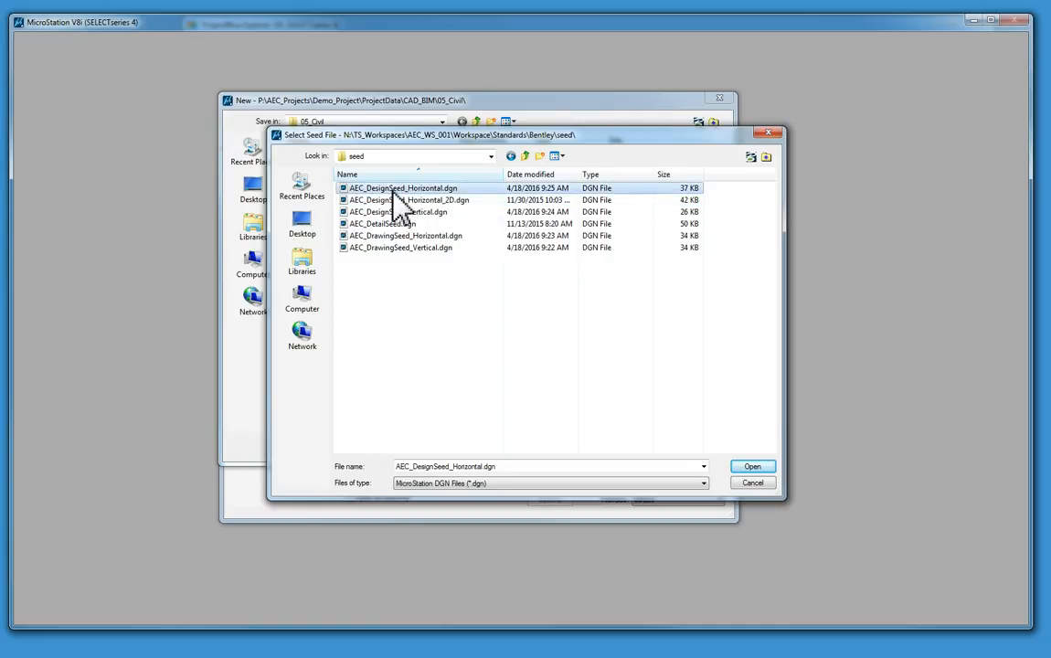
click(382, 200)
click(378, 189)
double_click(379, 191)
drag(536, 447, 743, 468)
- Save the new file as DEMO_C-GP0002 in the 05_Civil folder and select it in the file list
click(496, 411)
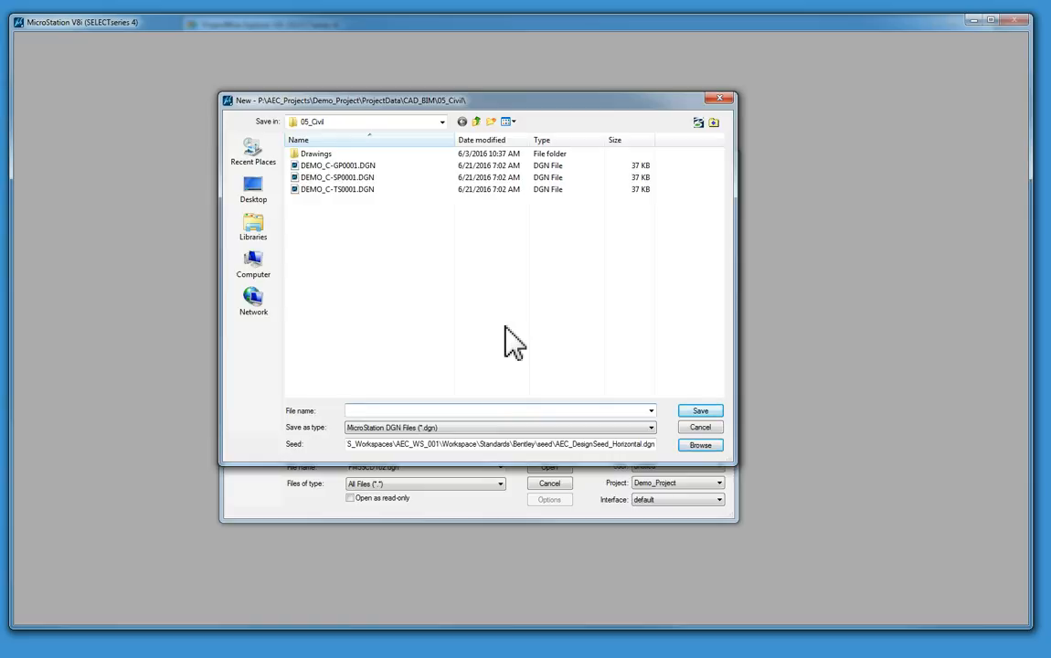
text(DEMO_)
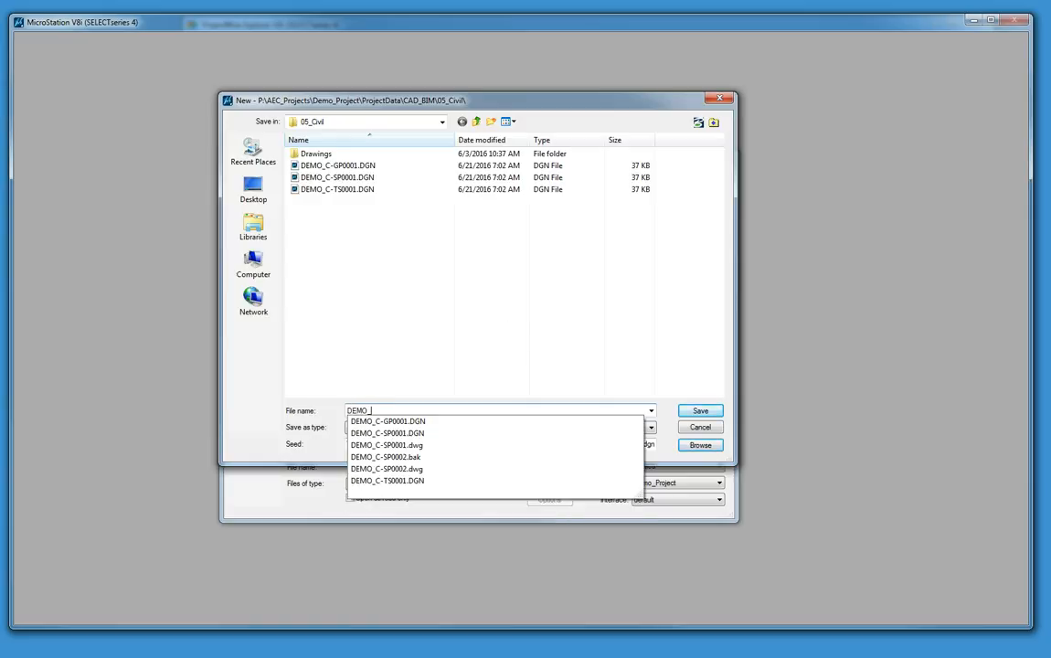
text(C-GP000)
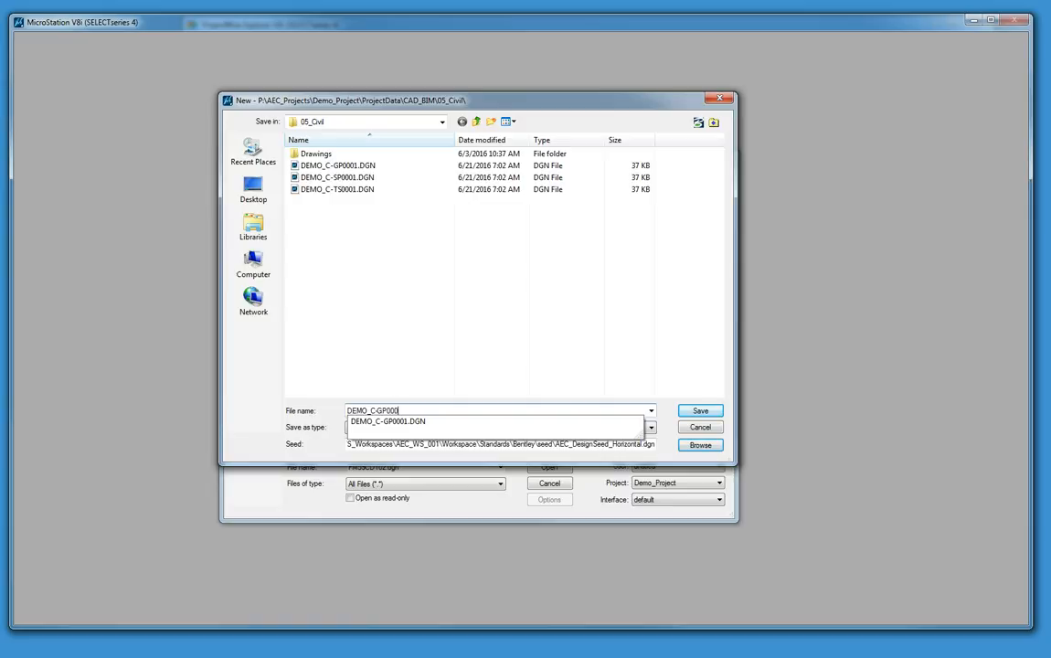
text(21)
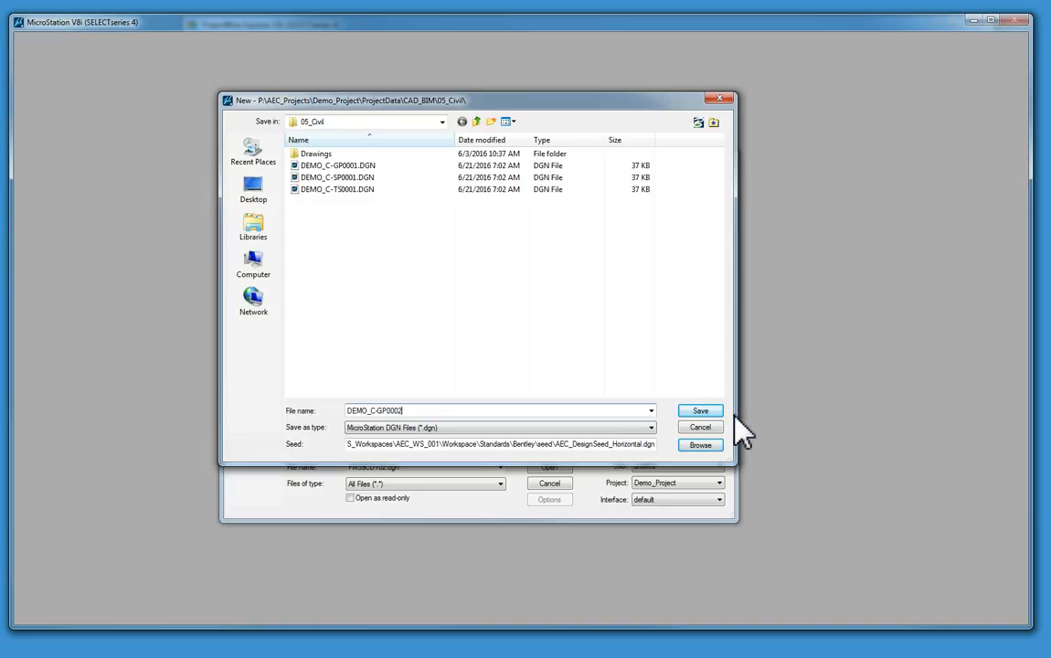
click(700, 411)
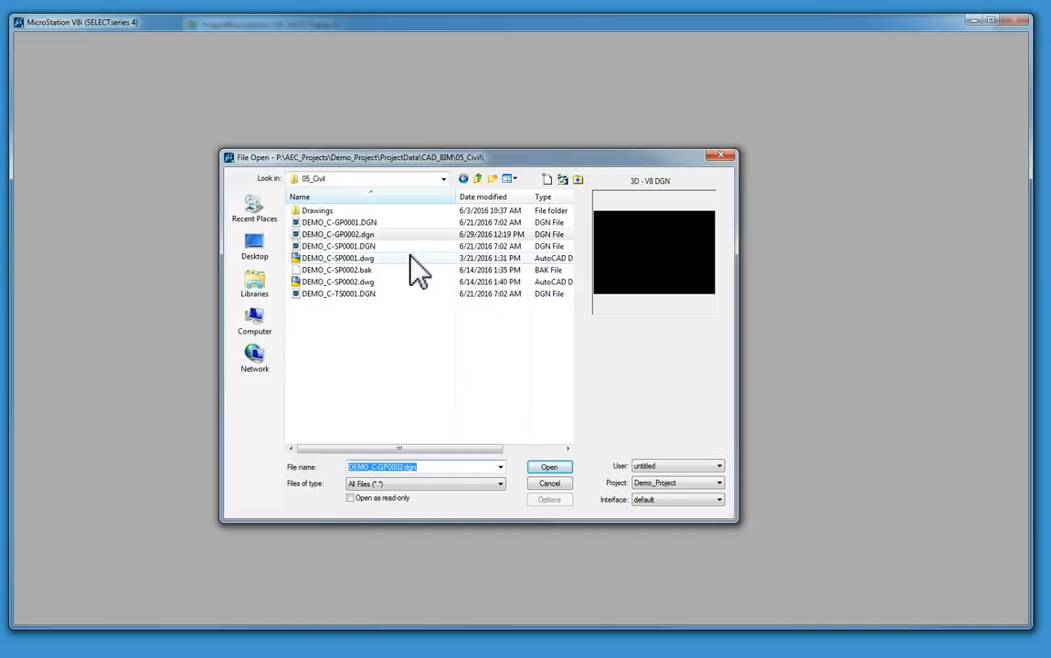
click(364, 235)
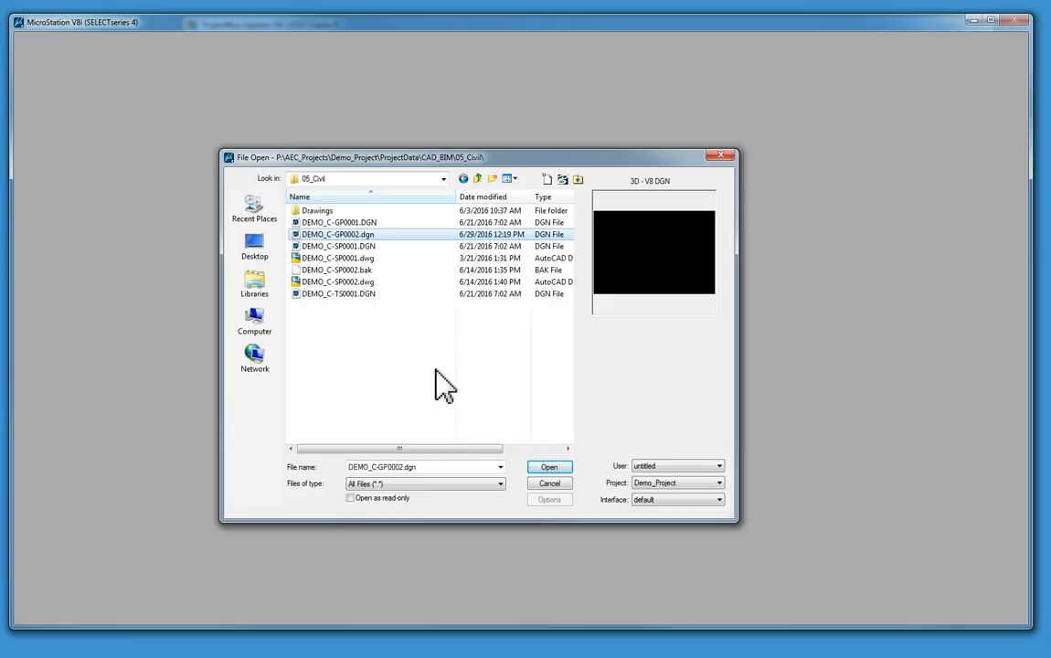
- Go to the _Sheets folder under CAD_BIM, start a new file there and browse for its seed file
click(445, 179)
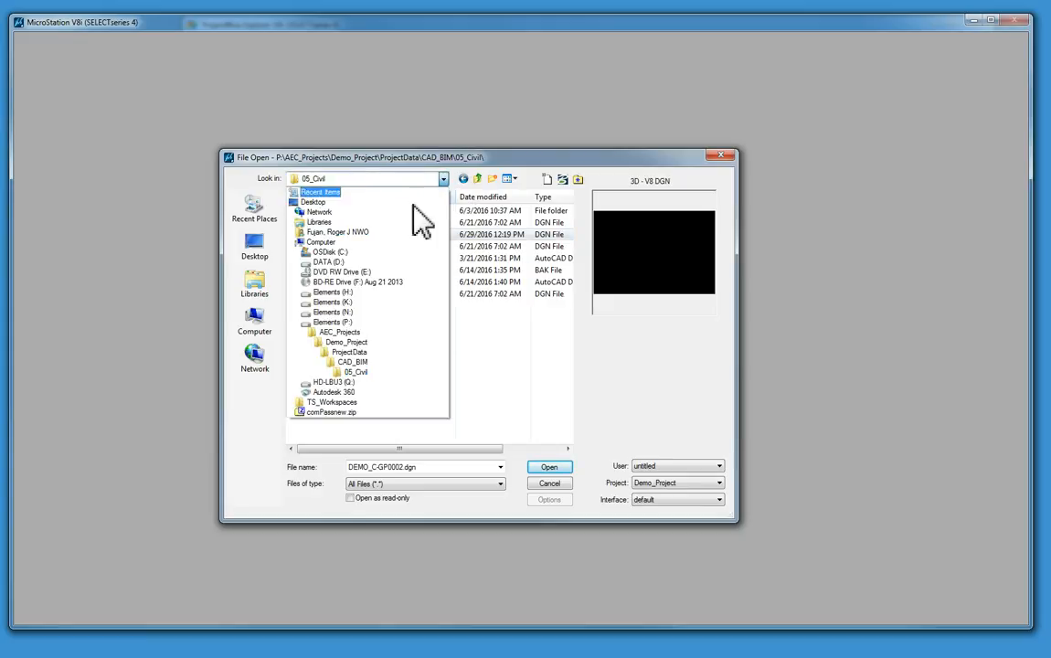
click(363, 364)
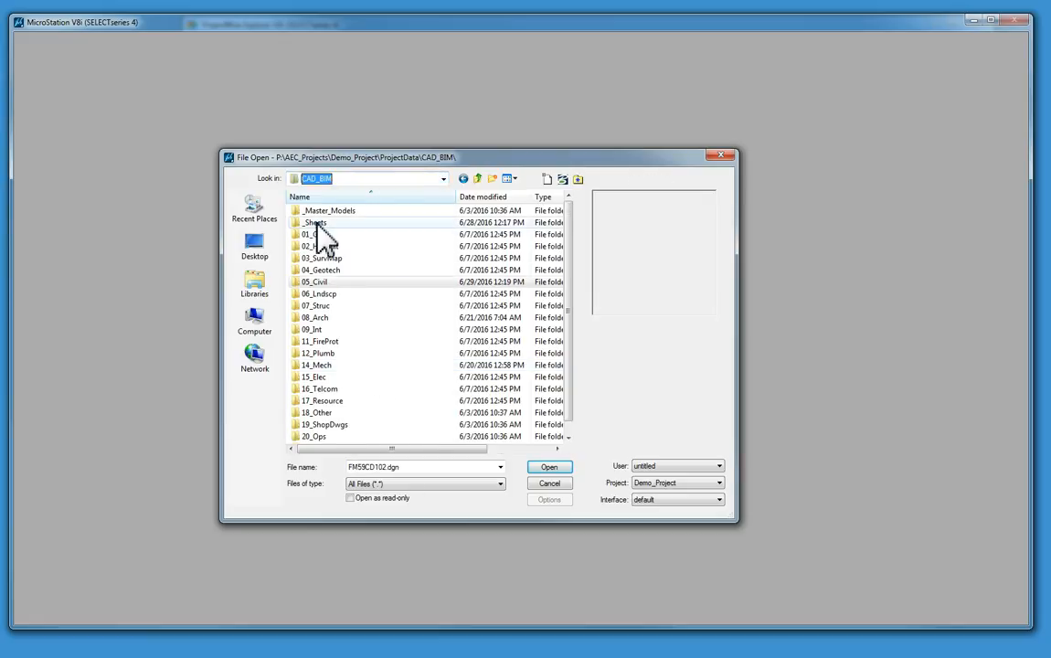
double_click(315, 223)
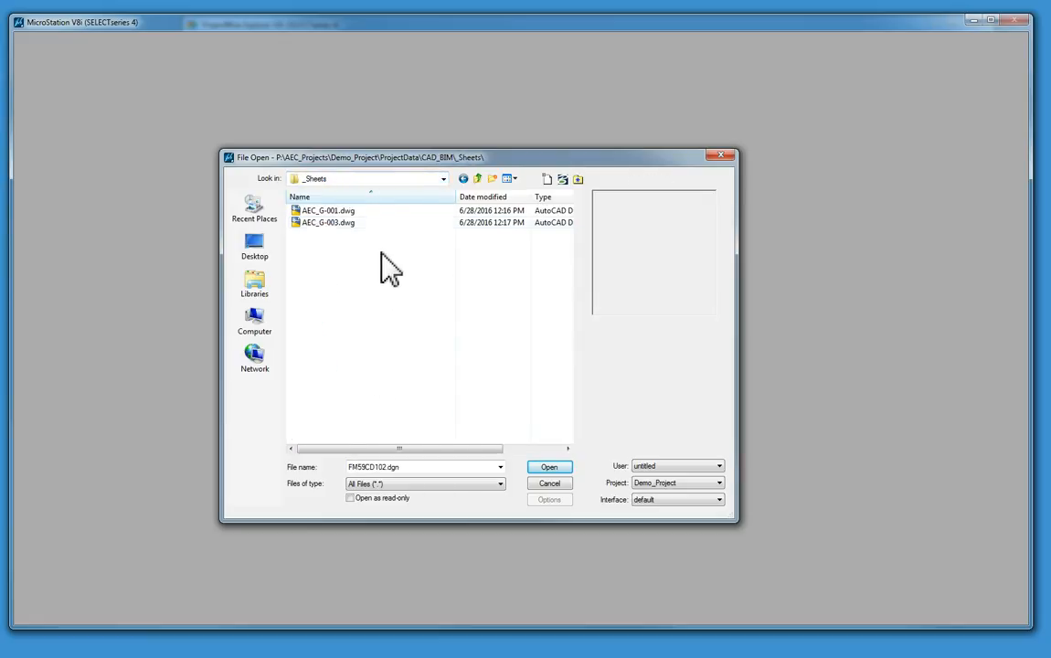
click(546, 179)
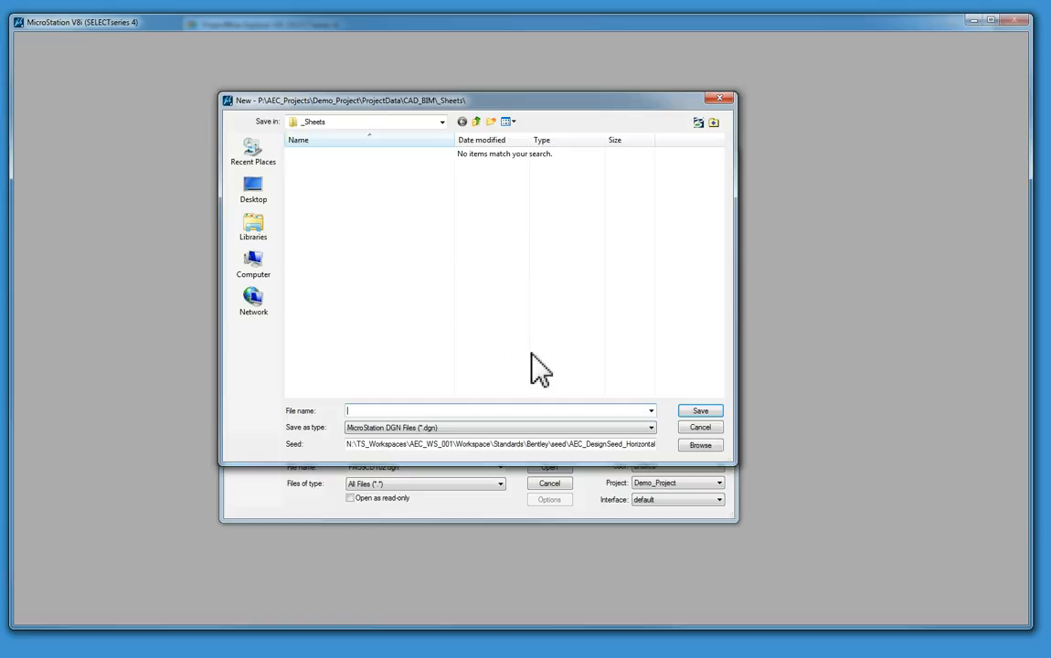
drag(622, 446, 670, 447)
click(709, 449)
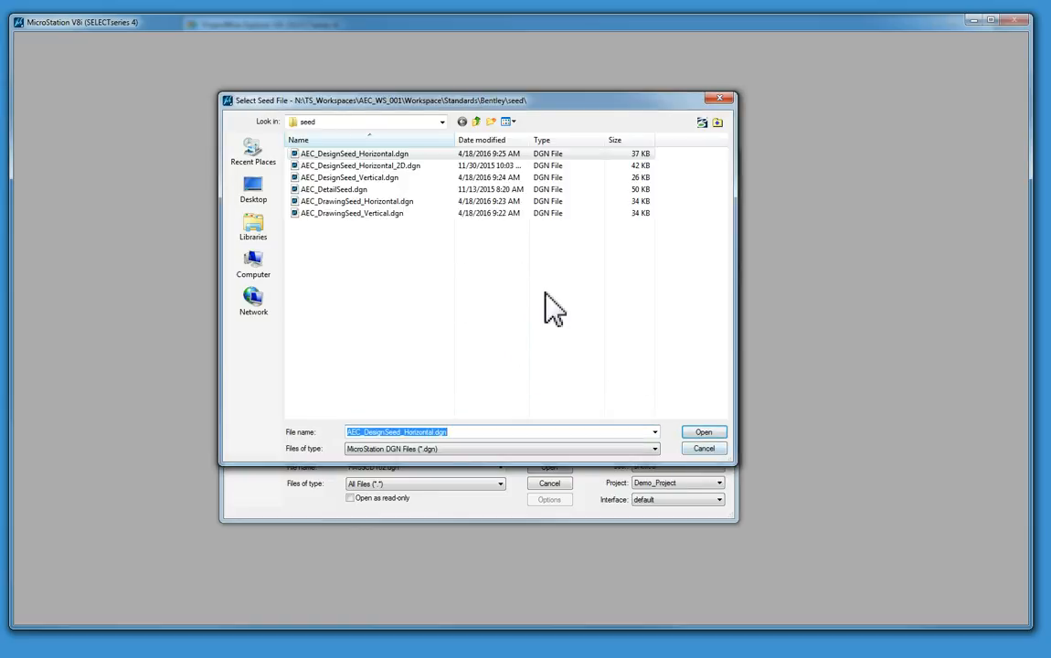
- Go to the seed folder of the AEC__PROJECT_DATASET directory and list its Autodesk DWG seed files
click(717, 122)
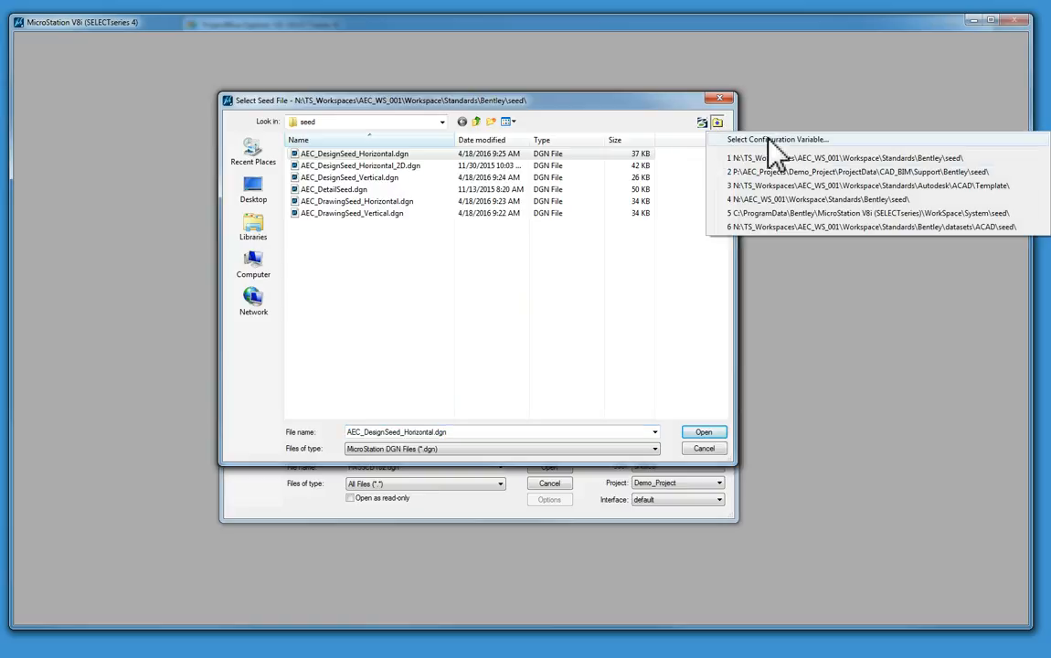
click(700, 139)
click(256, 153)
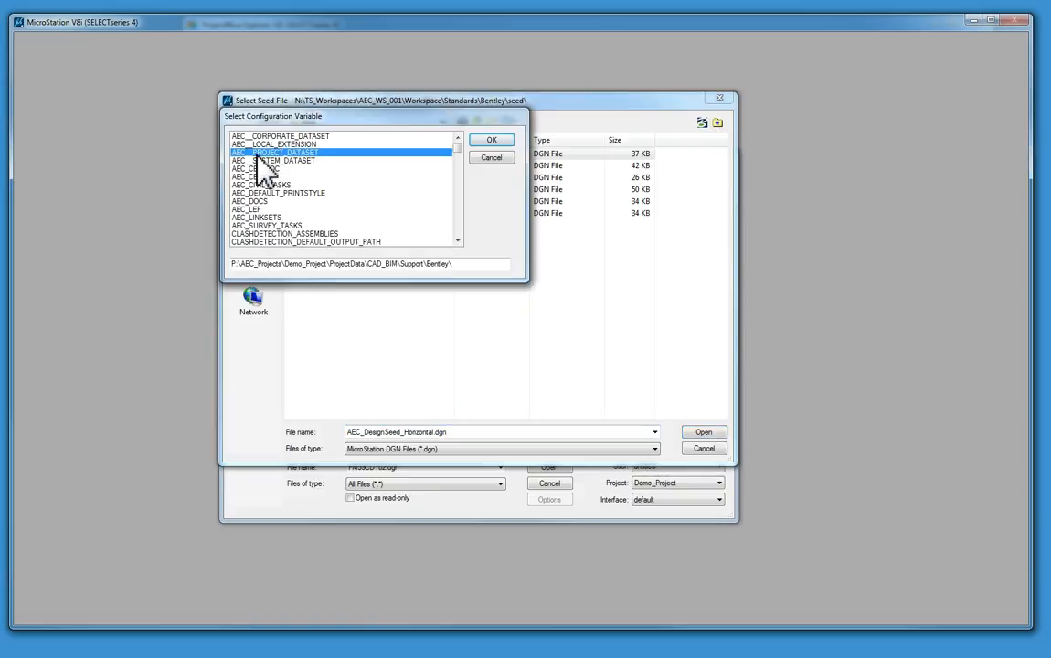
double_click(256, 153)
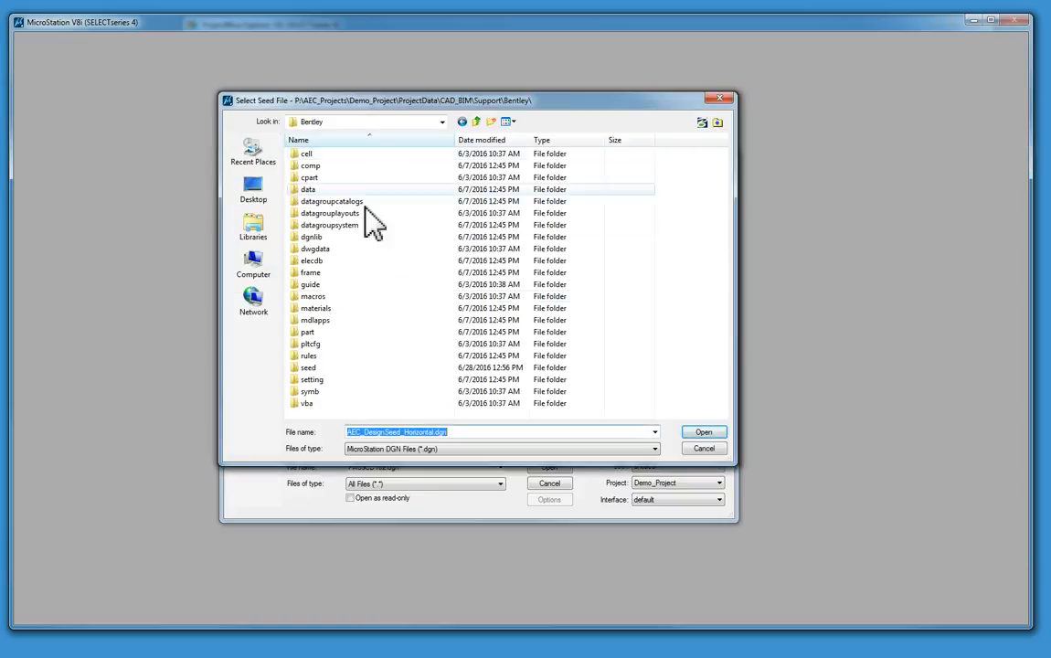
click(311, 370)
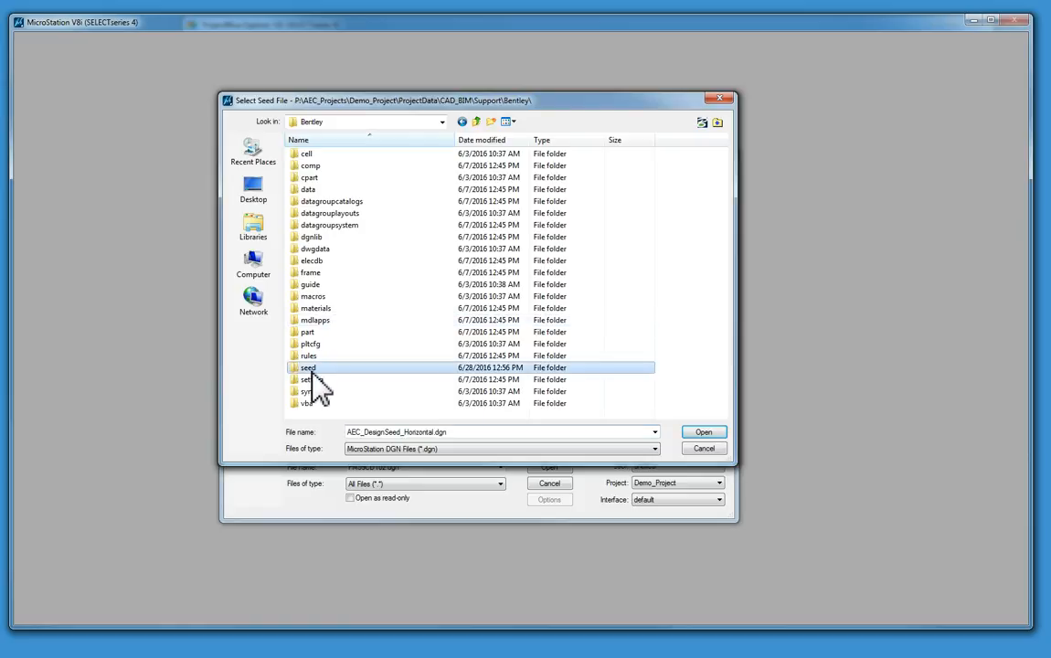
double_click(312, 369)
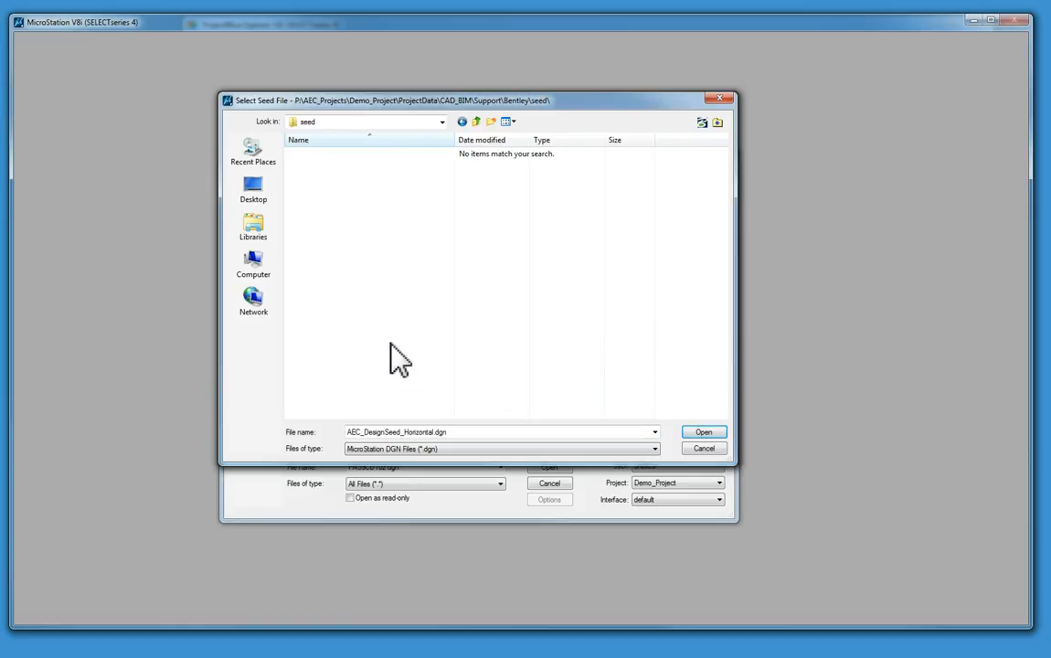
click(437, 449)
click(447, 470)
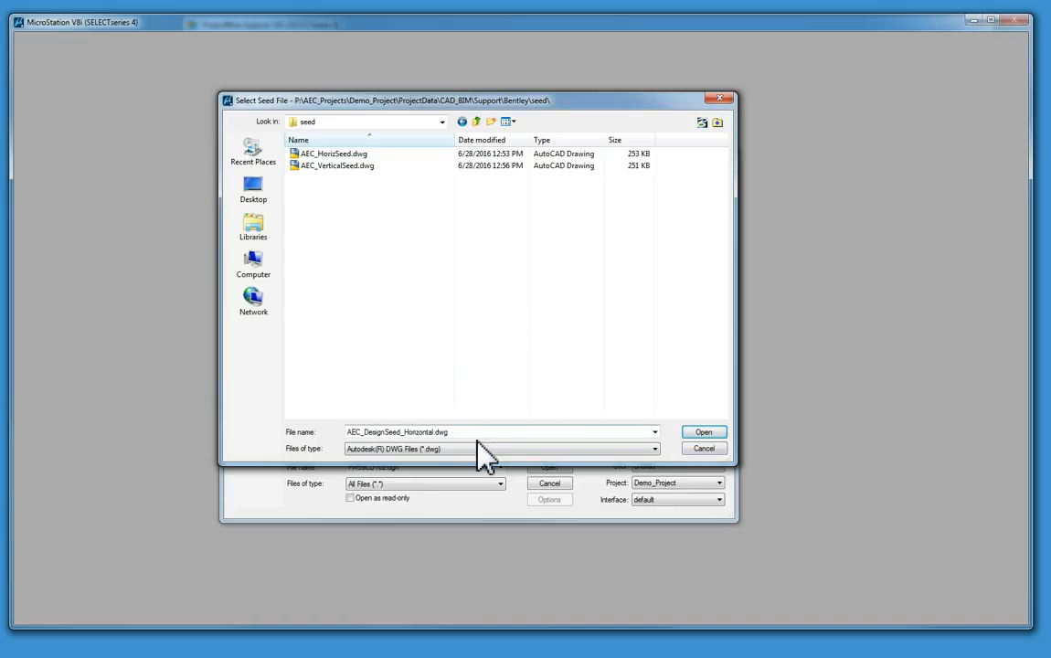
- Cancel the seed selection and the new sheet file, and exit MicroStation without opening a file
click(707, 449)
click(711, 431)
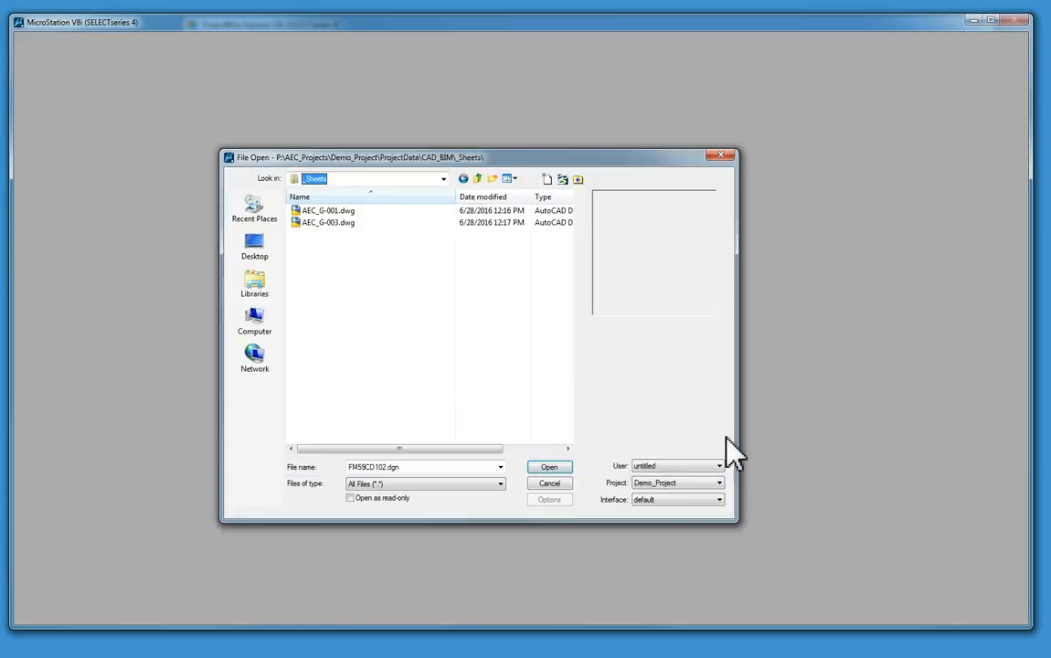
click(386, 295)
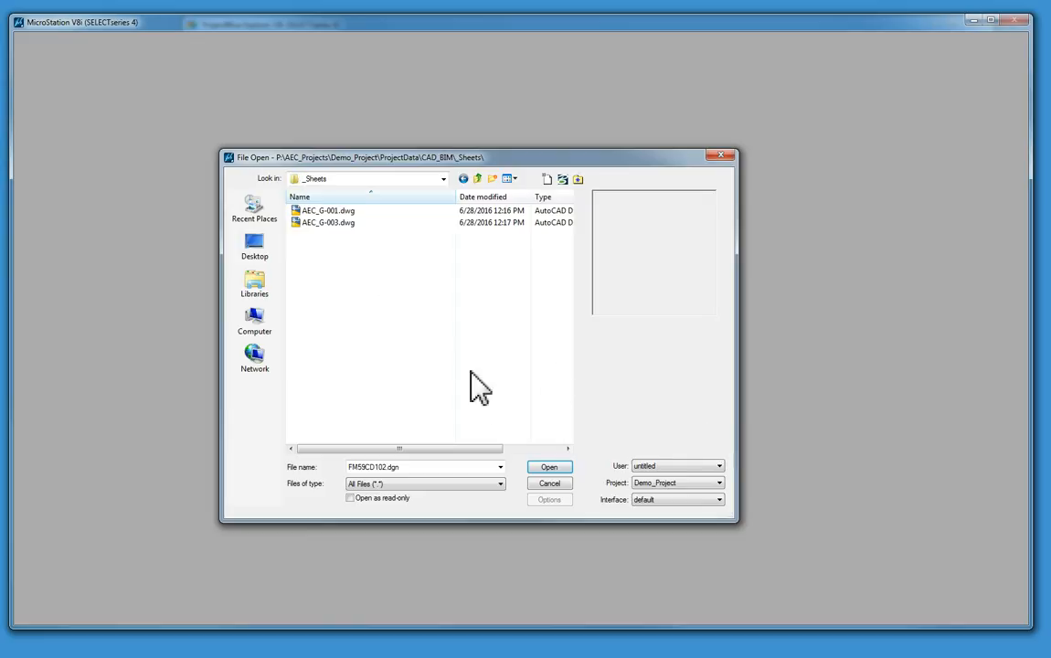
click(566, 486)
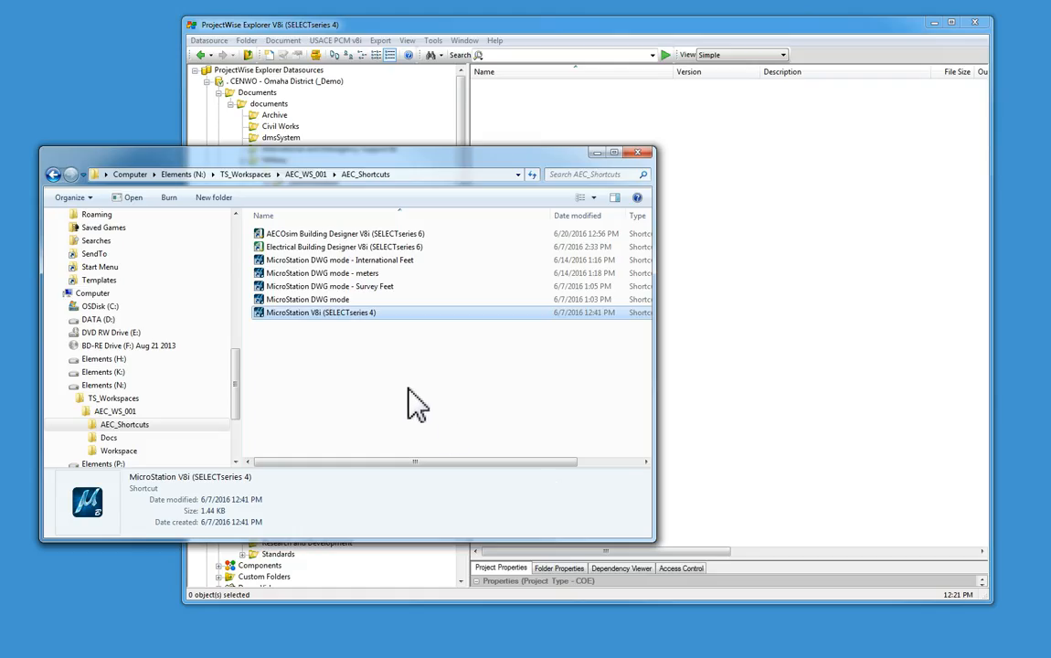